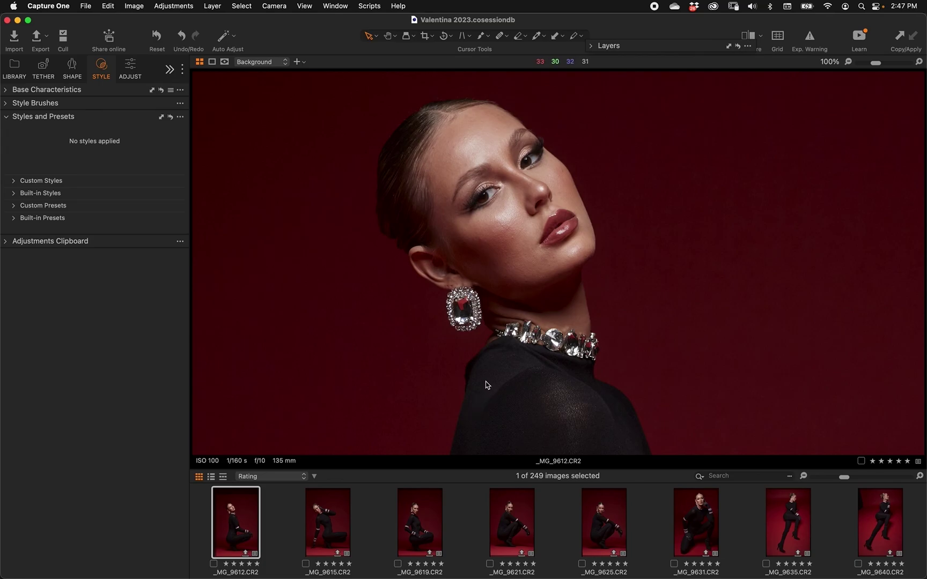
# - Open Capture One's Export Images dialog for the portrait from its right-click Export menu
pyautogui.rightClick(484, 305)
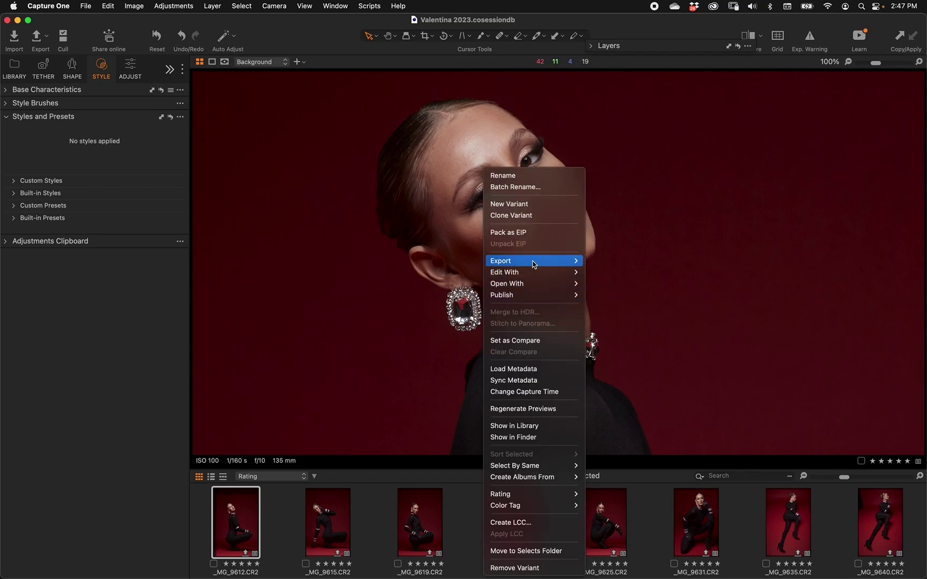
pyautogui.moveTo(534, 261)
pyautogui.click(631, 262)
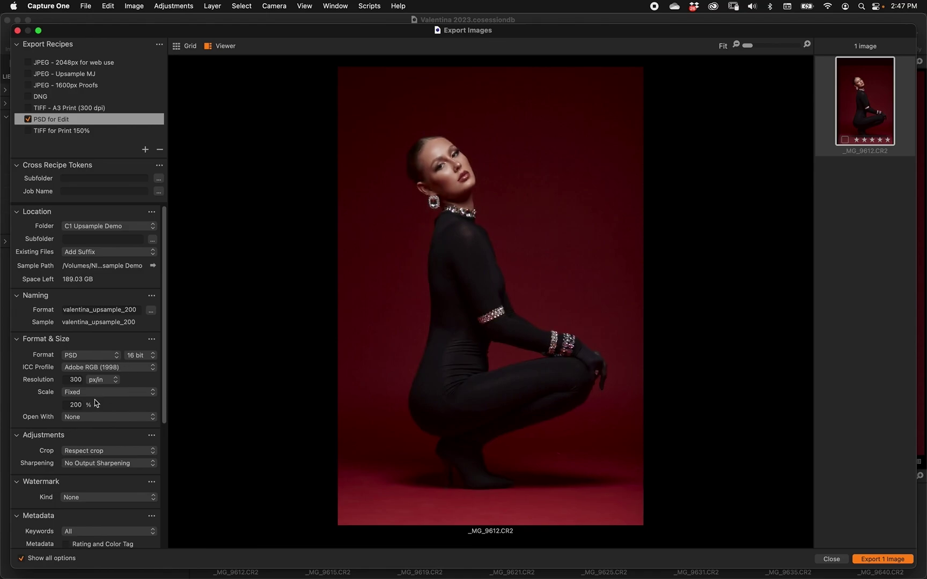
# - Confirm the PSD for Edit recipe's scale stays Fixed at 200 %
pyautogui.click(78, 402)
pyautogui.click(77, 392)
pyautogui.click(77, 393)
pyautogui.click(68, 405)
pyautogui.click(69, 405)
# - Close Export Images, switch to Photoshop, and fit the comparison document on screen in full screen mode
pyautogui.click(831, 559)
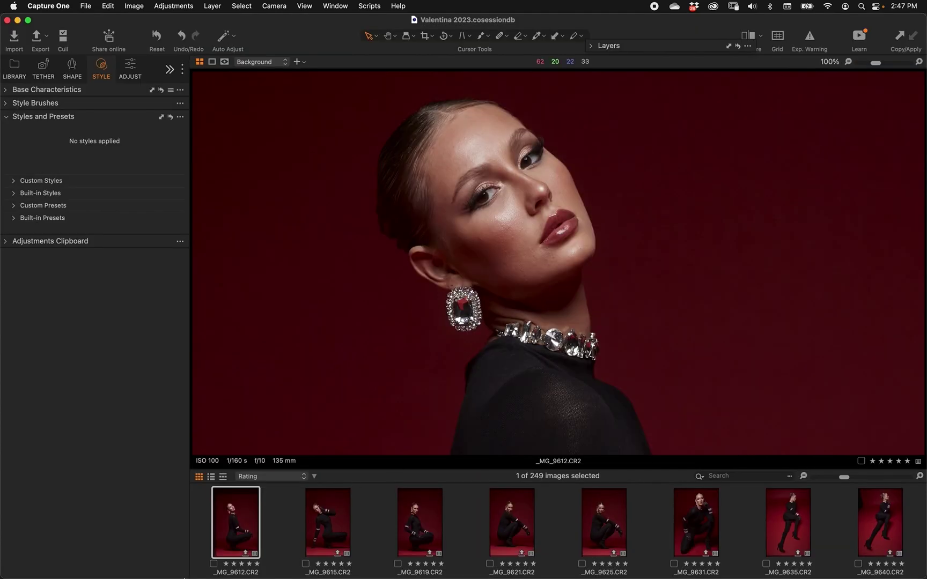
pyautogui.click(110, 559)
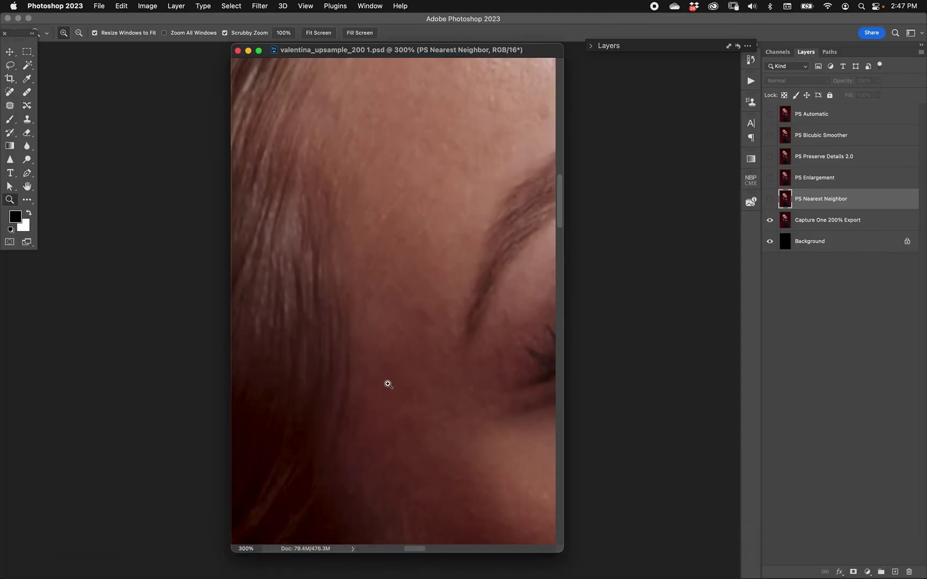
pyautogui.press('super+0')
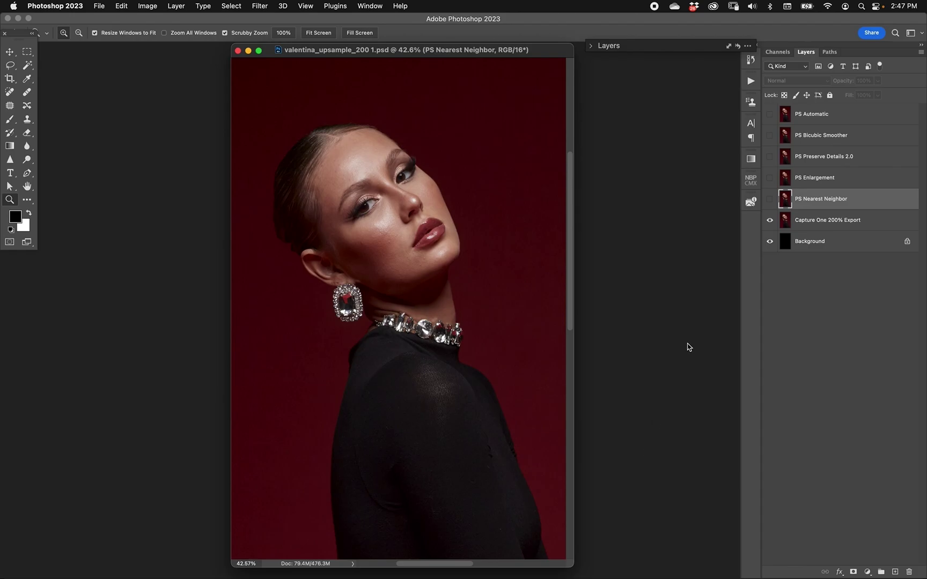
pyautogui.click(36, 242)
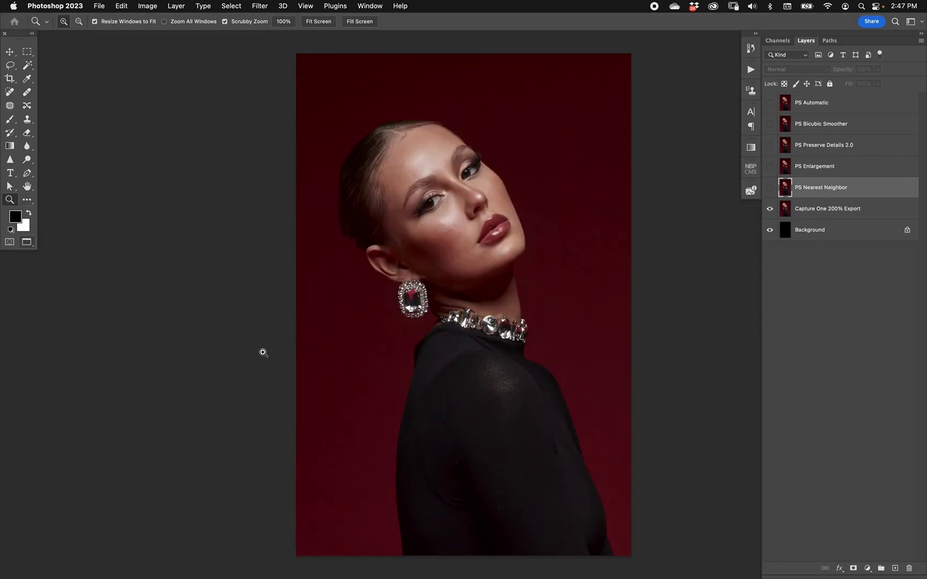
# - Zoom in close on the left eye and select the PS Nearest Neighbor layer
pyautogui.doubleClick(13, 201)
pyautogui.moveTo(484, 174); pyautogui.dragTo(507, 327)
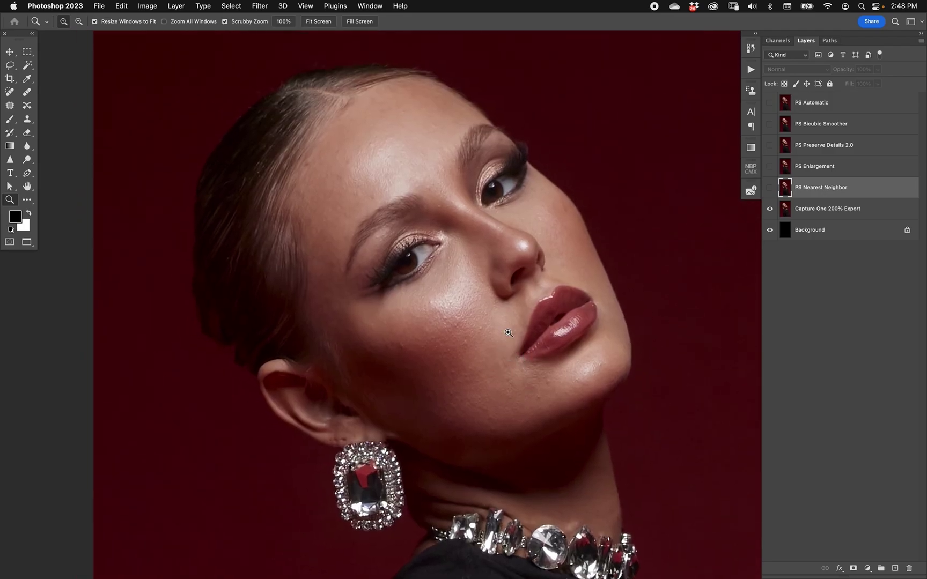
pyautogui.click(508, 333)
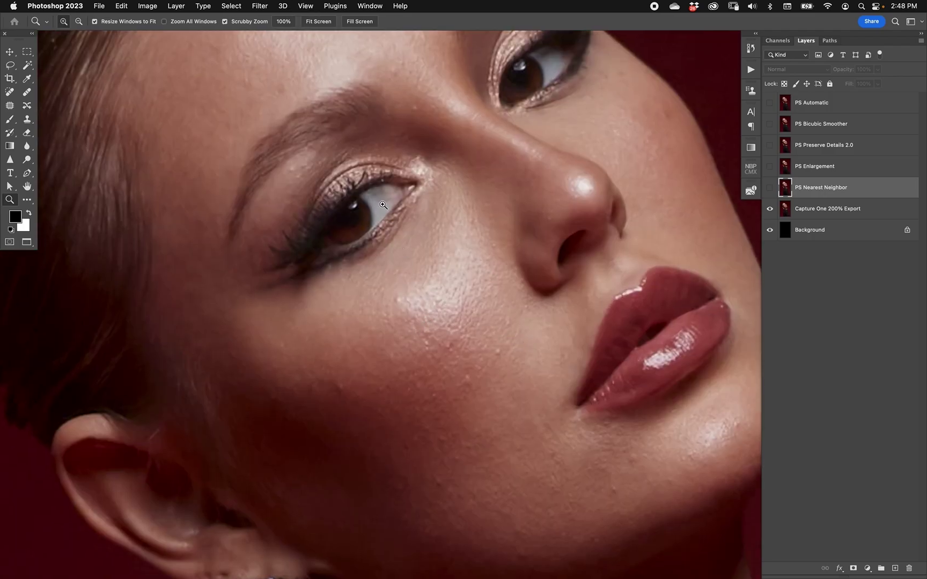
pyautogui.click(387, 213)
pyautogui.keyDown('alt'); pyautogui.click(386, 213); pyautogui.keyUp('alt')
pyautogui.moveTo(420, 244)
pyautogui.mouseDown()
pyautogui.moveTo(412, 244)
pyautogui.moveTo(435, 242)
pyautogui.mouseUp()
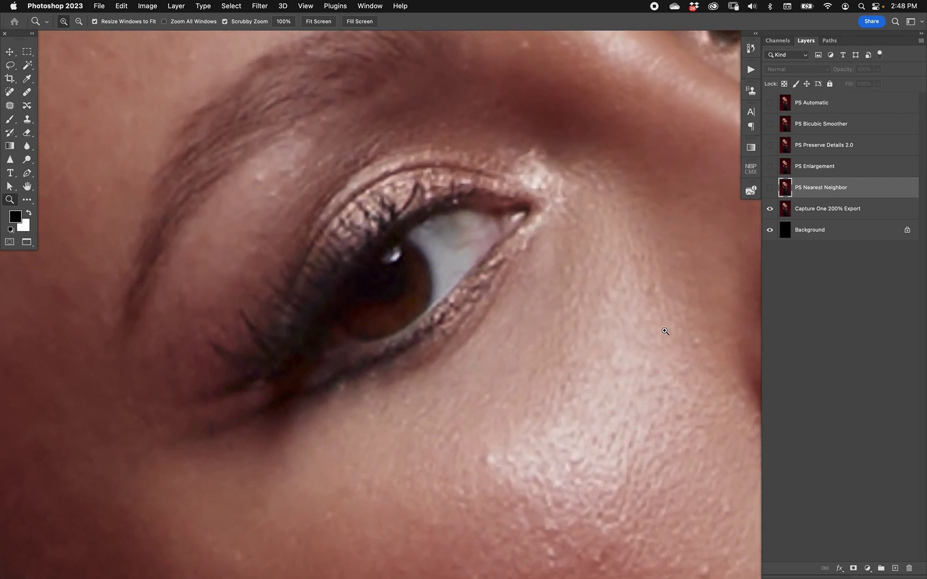
pyautogui.click(812, 209)
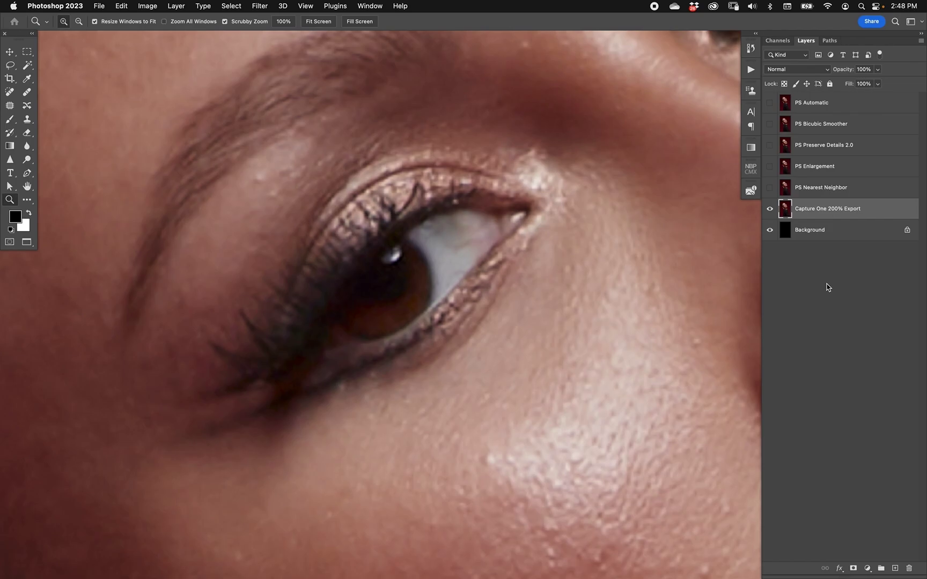
pyautogui.click(792, 191)
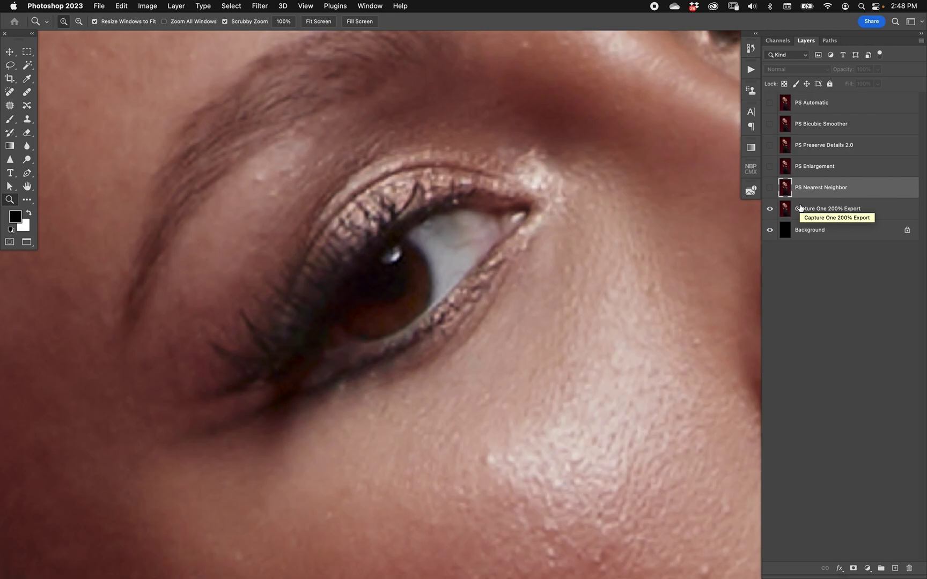
# - Toggle PS Nearest Neighbor on and off against the Capture One export, ending hidden
pyautogui.click(770, 188)
pyautogui.press('super+equal')
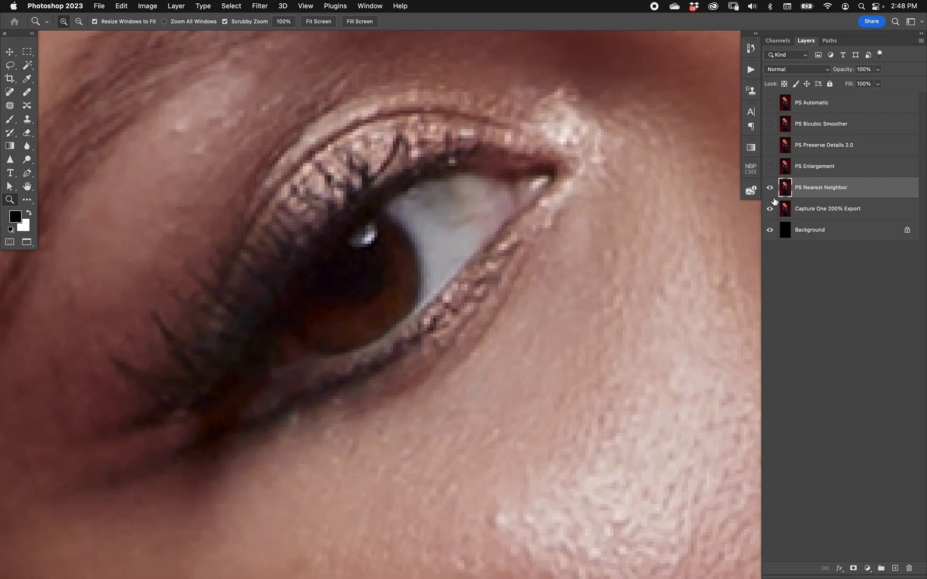
pyautogui.click(770, 188)
pyautogui.click(771, 188)
pyautogui.click(770, 188)
pyautogui.click(770, 187)
pyautogui.click(770, 188)
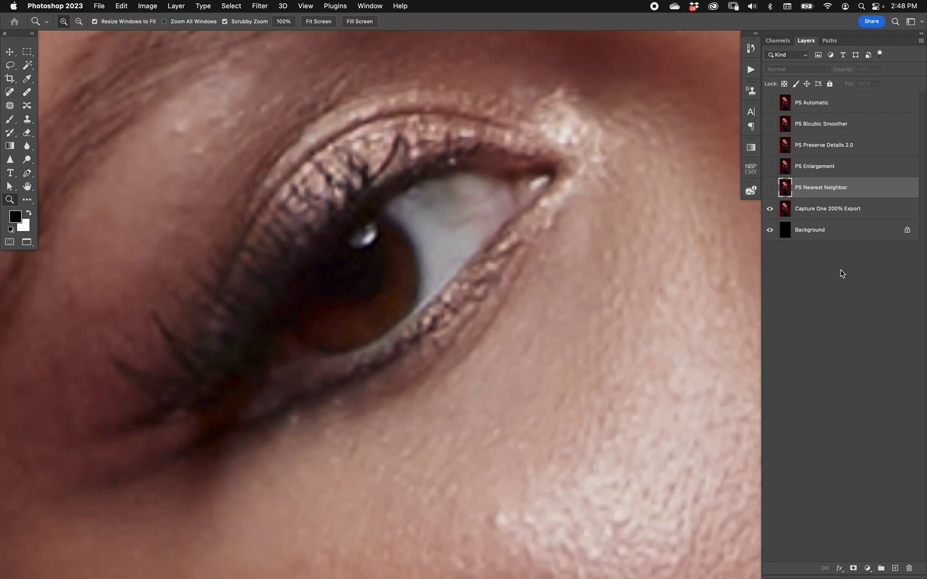
# - Recentre the view on the eye and select the PS Enlargement layer
pyautogui.press('super+1')
pyautogui.moveTo(376, 287); pyautogui.dragTo(443, 267)
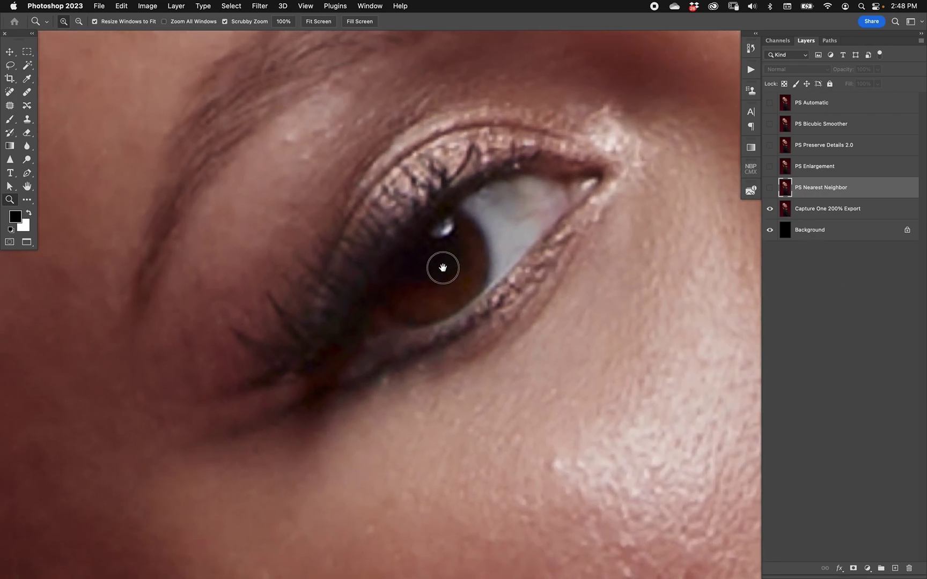
pyautogui.click(831, 171)
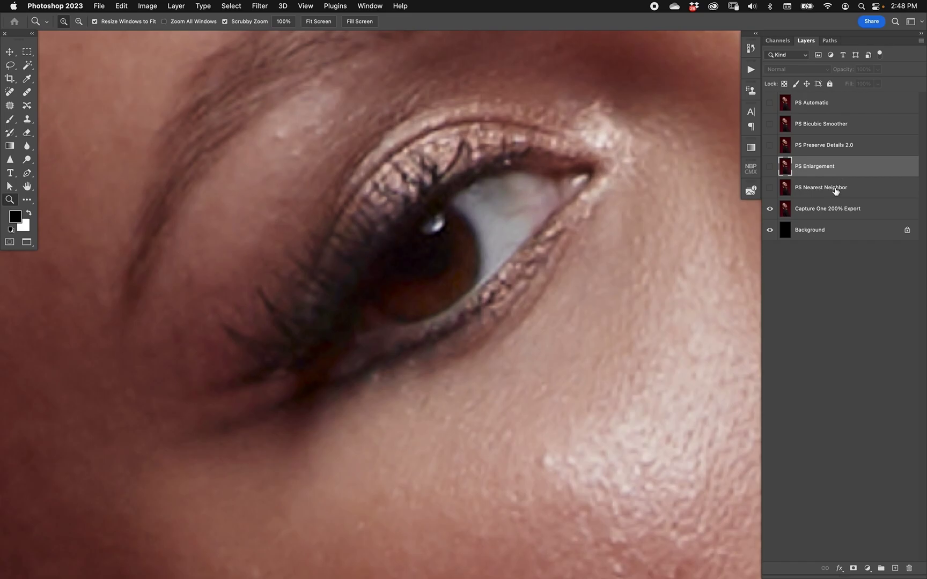
# - Check Bicubic Smoother (enlargement) in Image Size, cancel without resizing, then show PS Enlargement
pyautogui.press('super+alt+i')
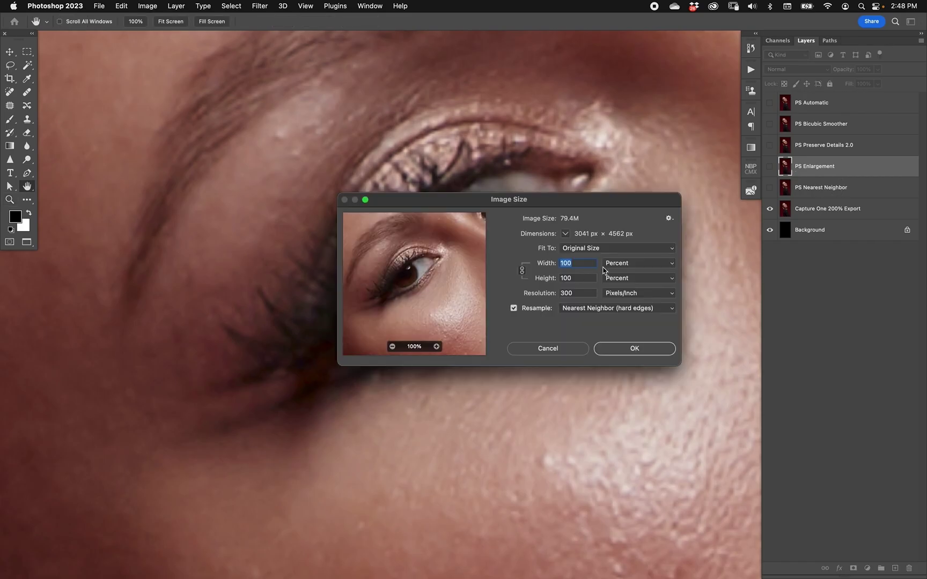
pyautogui.click(606, 309)
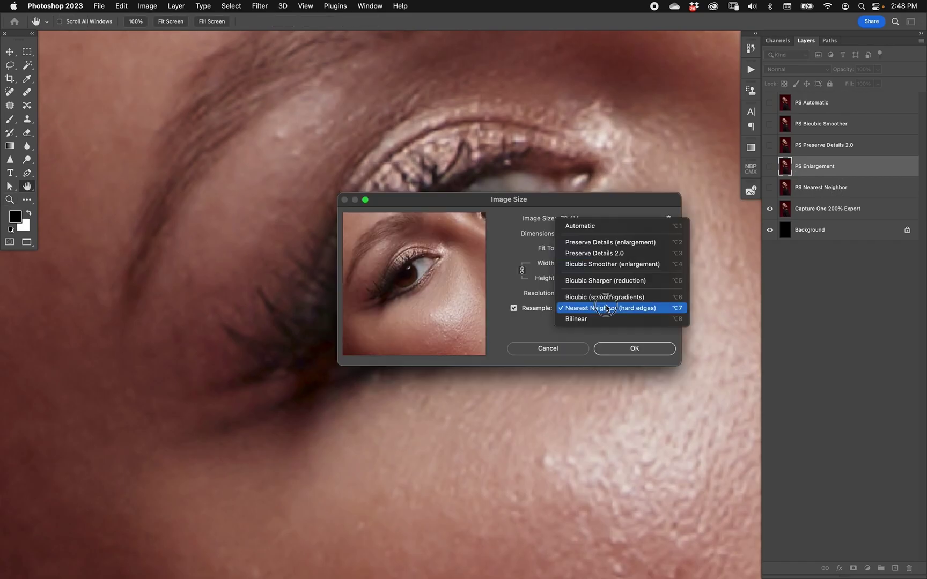
pyautogui.click(621, 265)
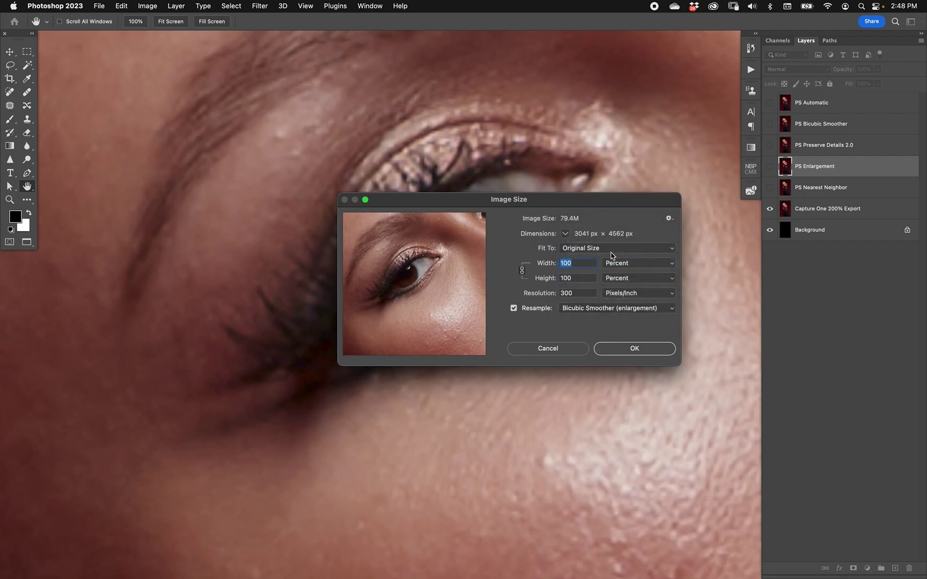
pyautogui.click(576, 349)
pyautogui.press('z')
pyautogui.click(769, 166)
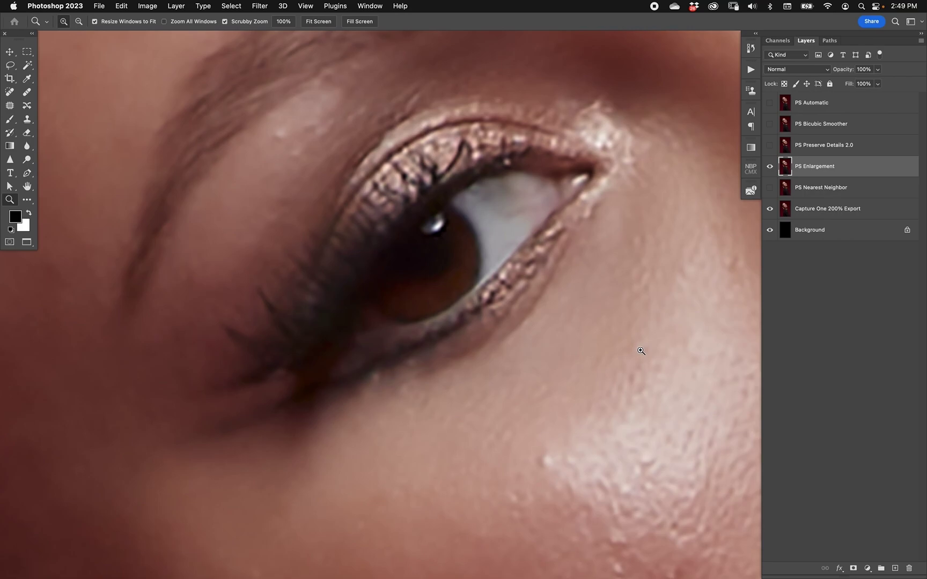
# - Toggle PS Enlargement on and off against the Capture One export, leaving it hidden
pyautogui.click(770, 166)
pyautogui.click(771, 166)
pyautogui.hscroll(-5, 412, 276)
pyautogui.click(769, 166)
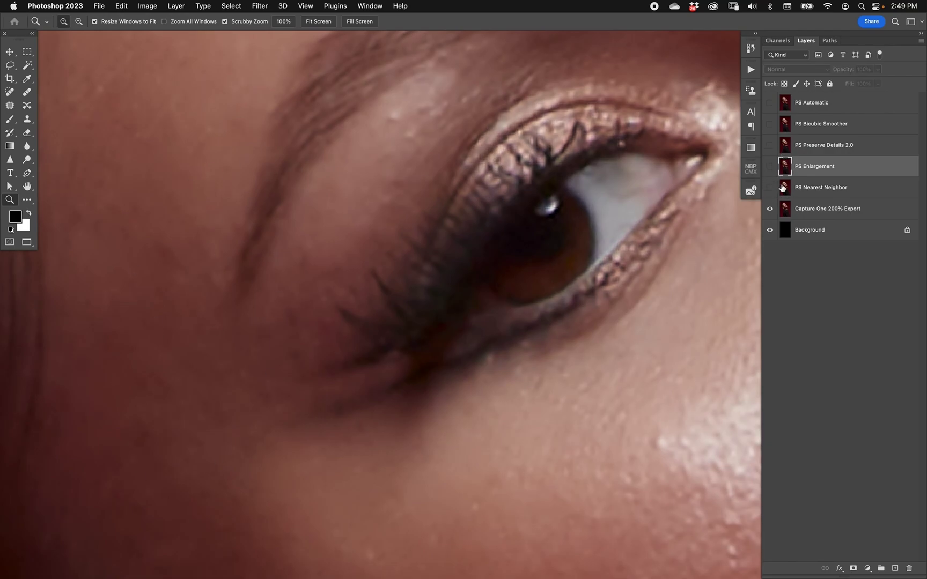
pyautogui.click(770, 167)
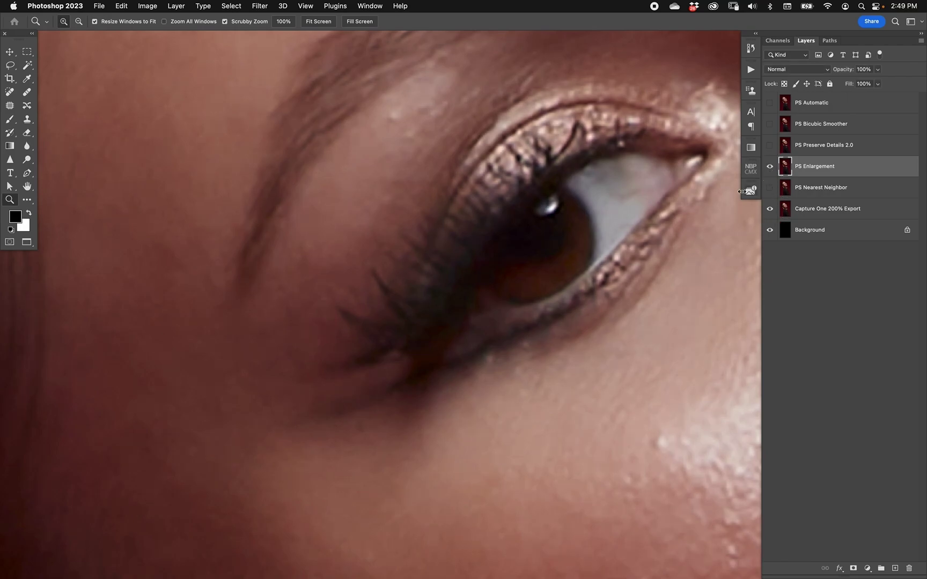
pyautogui.click(770, 167)
# - Compare PS Preserve Details 2.0 against the export at the eye, leaving it hidden
pyautogui.click(785, 150)
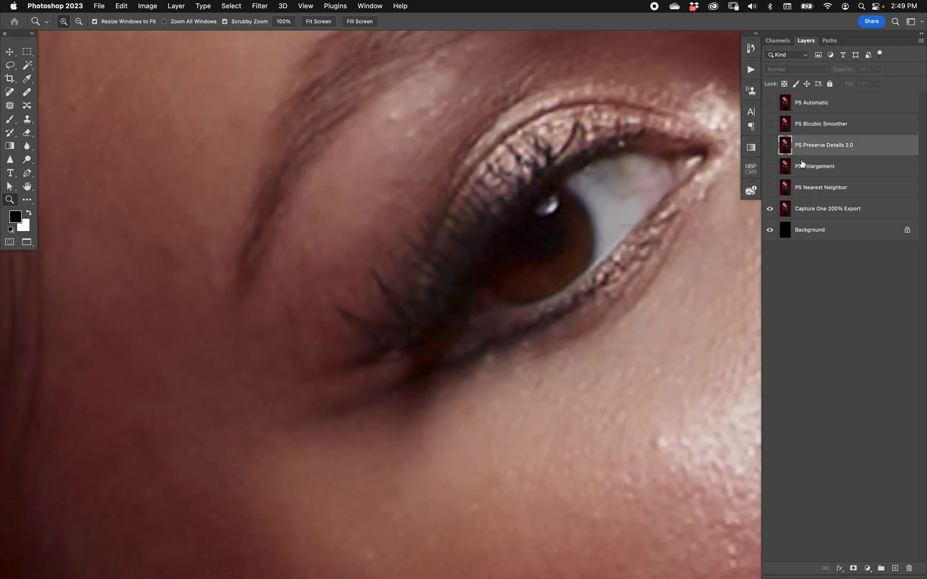
pyautogui.click(770, 146)
pyautogui.moveTo(577, 209); pyautogui.dragTo(598, 213)
pyautogui.click(770, 146)
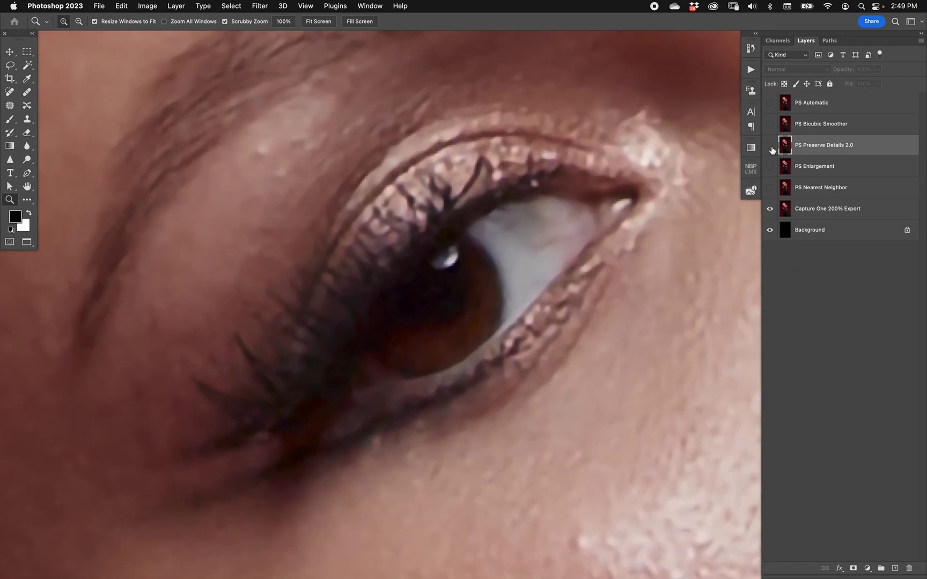
pyautogui.click(770, 148)
pyautogui.click(770, 145)
pyautogui.click(772, 145)
pyautogui.click(769, 145)
pyautogui.click(771, 146)
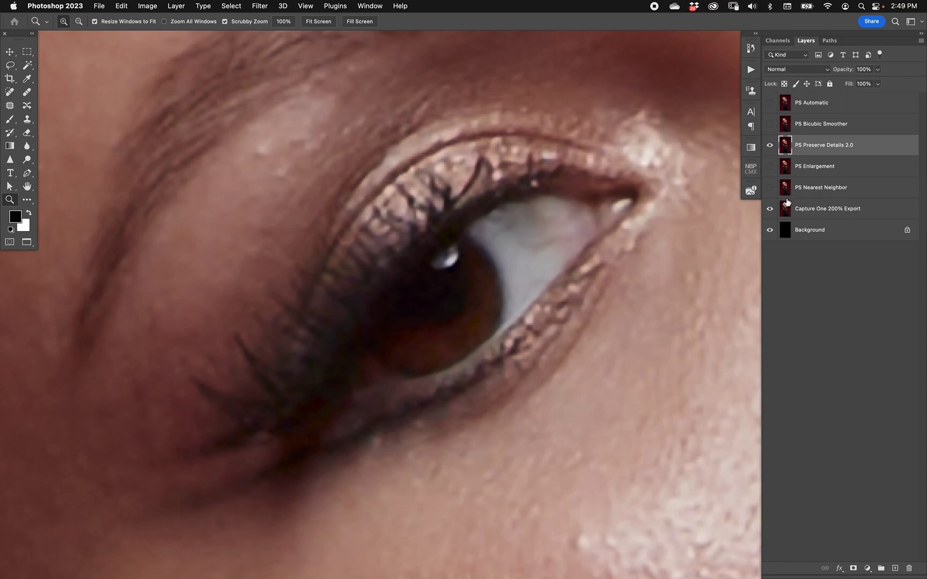
pyautogui.click(771, 145)
pyautogui.click(826, 132)
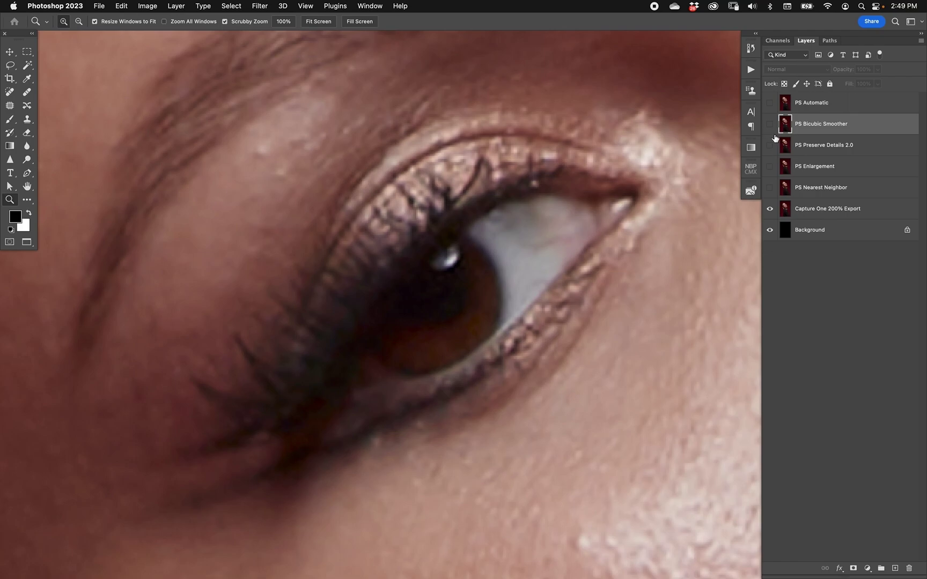
# - Toggle PS Bicubic Smoother on and off against the Capture One export, ending hidden
pyautogui.click(770, 124)
pyautogui.click(770, 125)
pyautogui.click(771, 124)
pyautogui.click(771, 124)
pyautogui.click(771, 124)
pyautogui.click(771, 125)
# - Compare PS Automatic against the export, hide it, and select the Capture One 200% Export layer
pyautogui.click(819, 103)
pyautogui.click(770, 103)
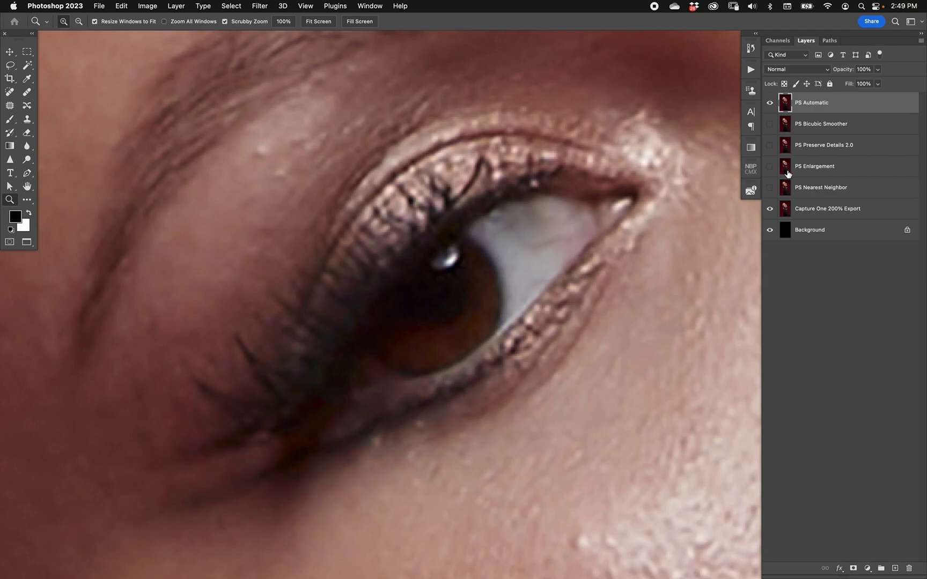
pyautogui.click(770, 103)
pyautogui.click(770, 103)
pyautogui.click(770, 103)
pyautogui.click(770, 103)
pyautogui.click(770, 103)
pyautogui.click(784, 208)
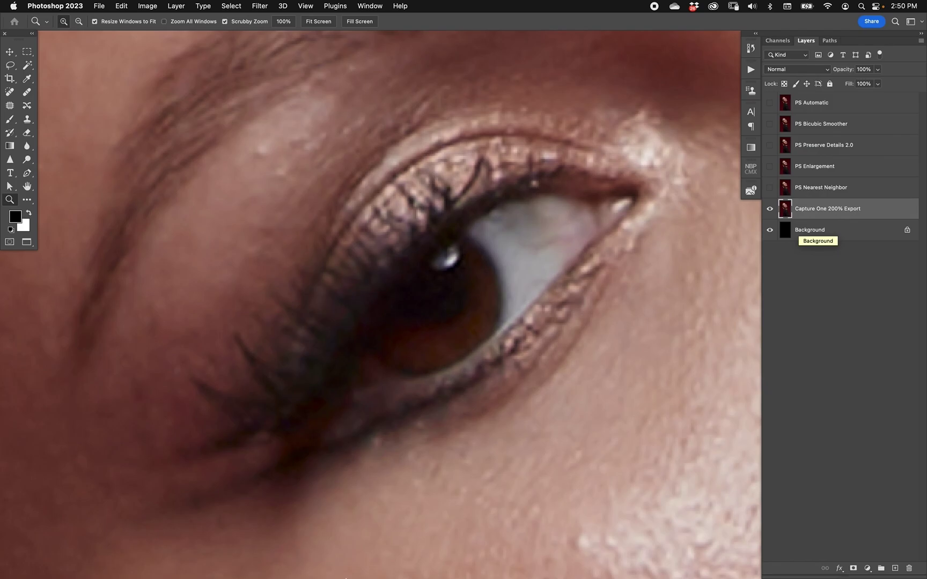
# - Return to Capture One and open the portrait's Export Images dialog
pyautogui.moveTo(300, 566)
pyautogui.click(110, 557)
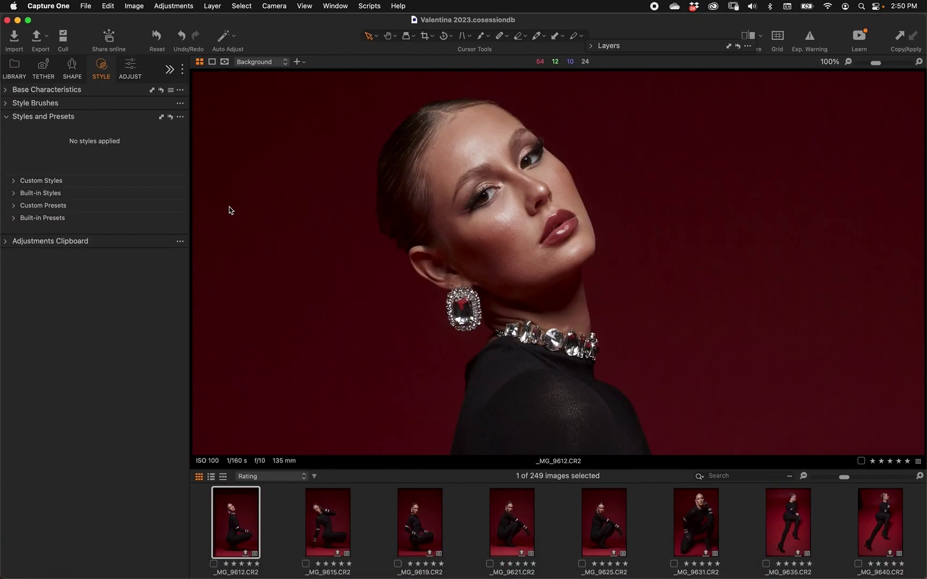
pyautogui.rightClick(473, 214)
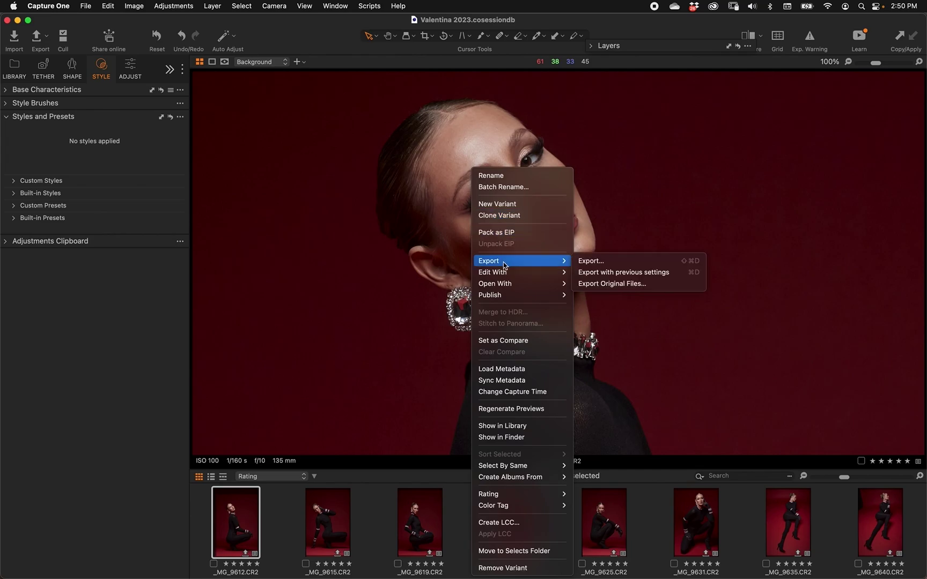
pyautogui.click(368, 251)
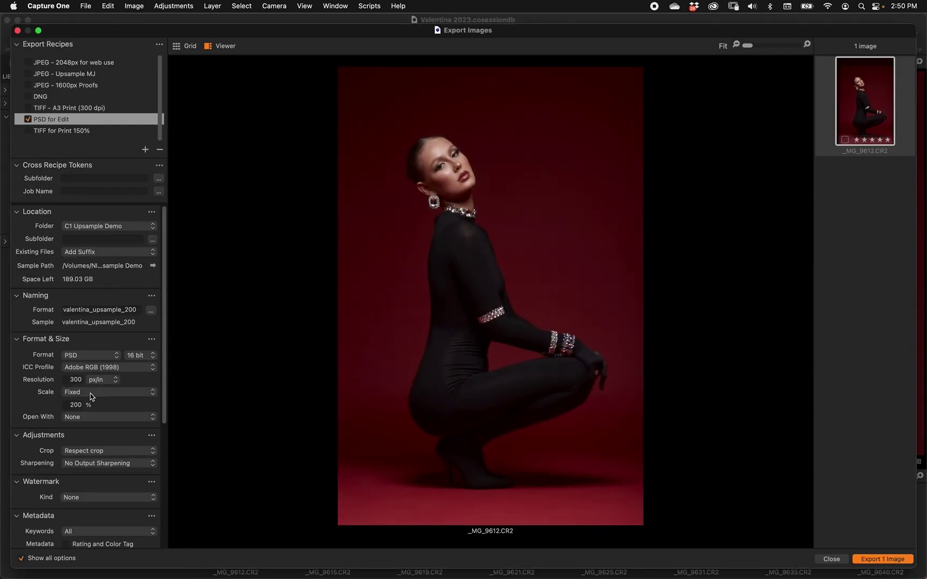
# - Verify Fixed 200% scale and No Output Sharpening, then close without exporting
pyautogui.click(95, 392)
pyautogui.click(67, 392)
pyautogui.click(68, 404)
pyautogui.scroll(-2, 107, 479)
pyautogui.click(121, 418)
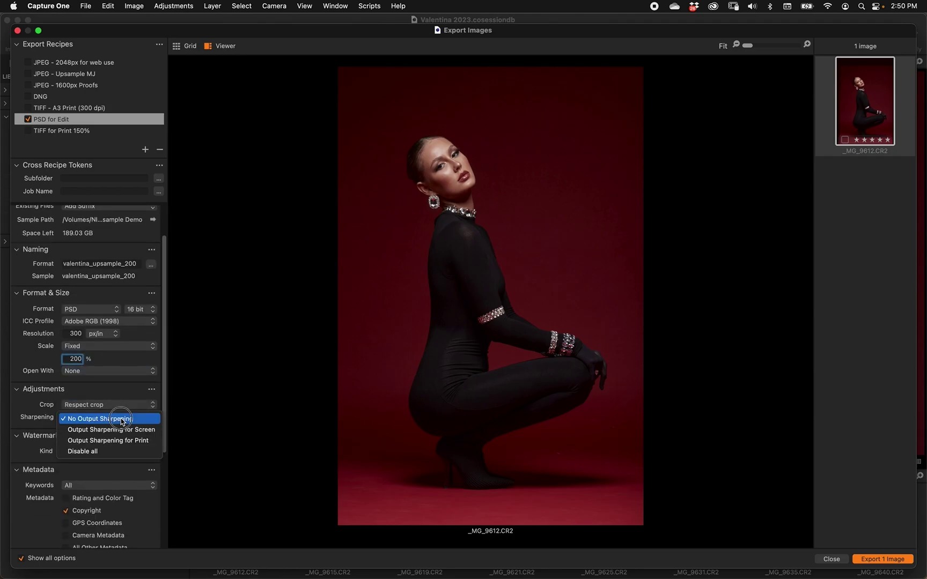
pyautogui.click(38, 411)
pyautogui.click(830, 559)
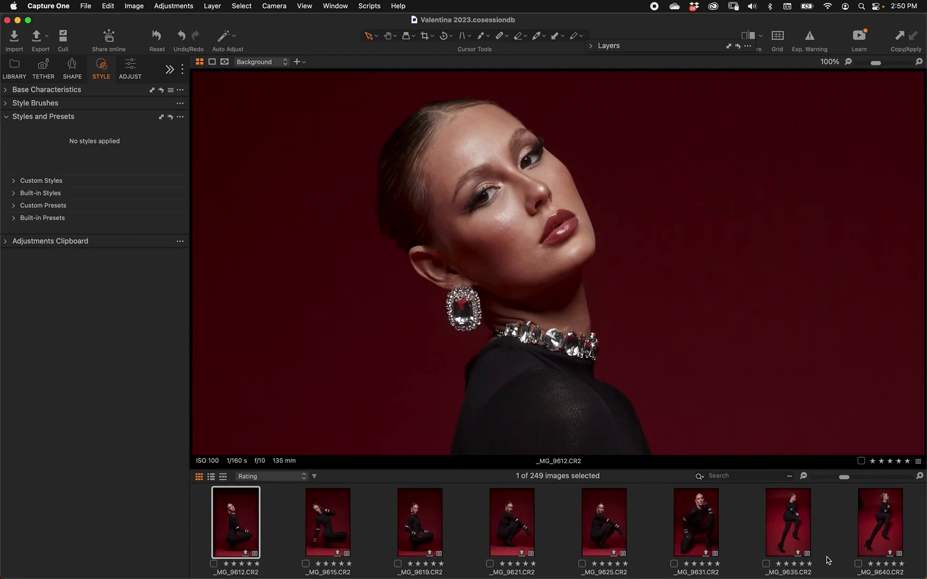
pyautogui.moveTo(332, 577)
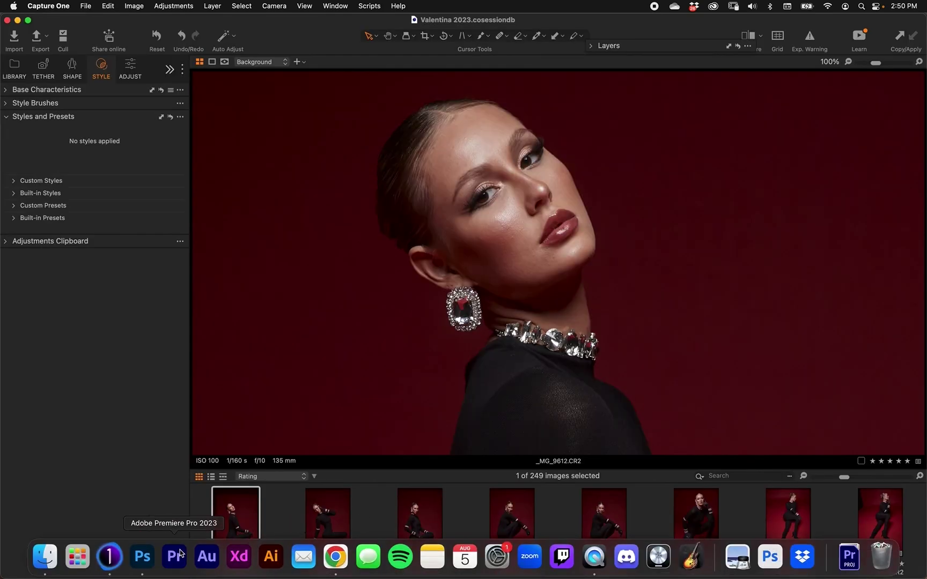
pyautogui.click(143, 559)
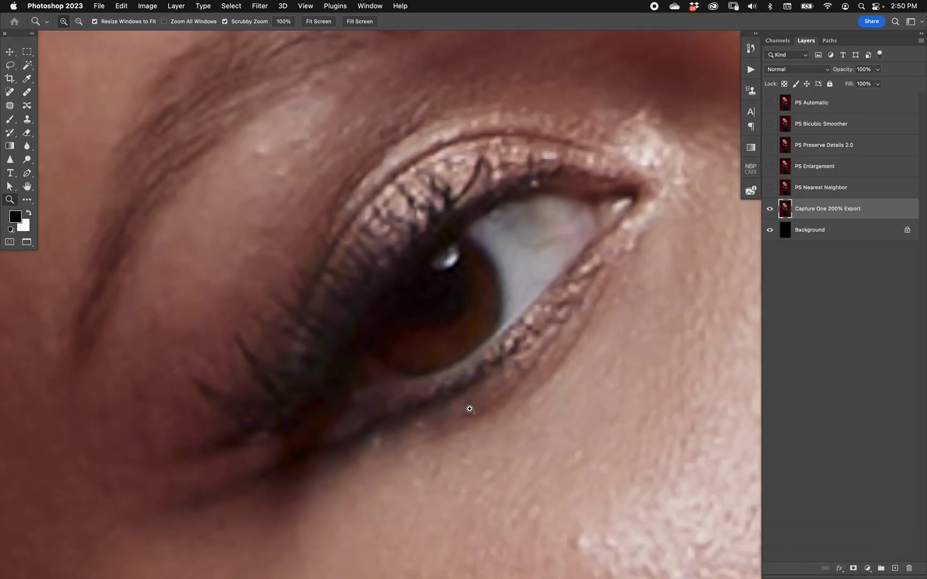
pyautogui.press('super+0')
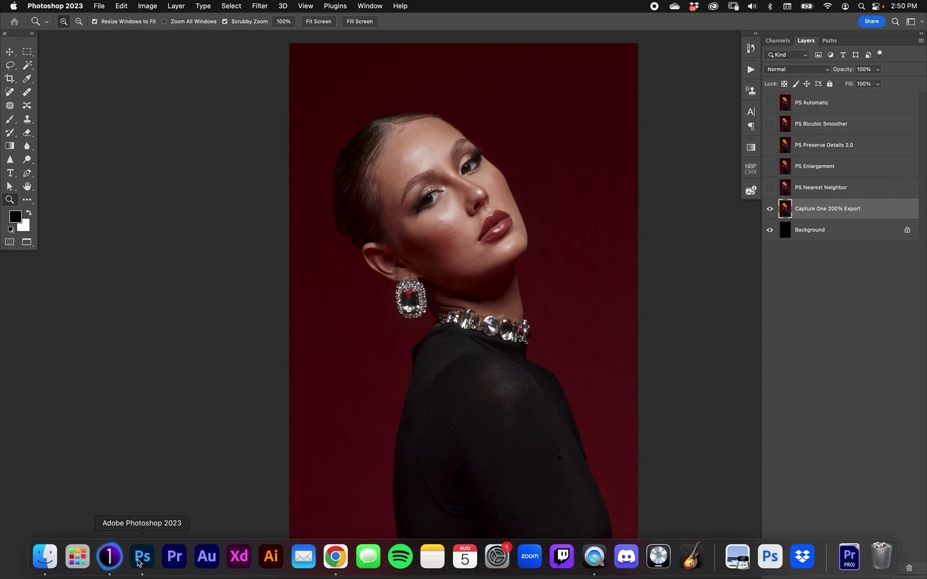
pyautogui.click(108, 558)
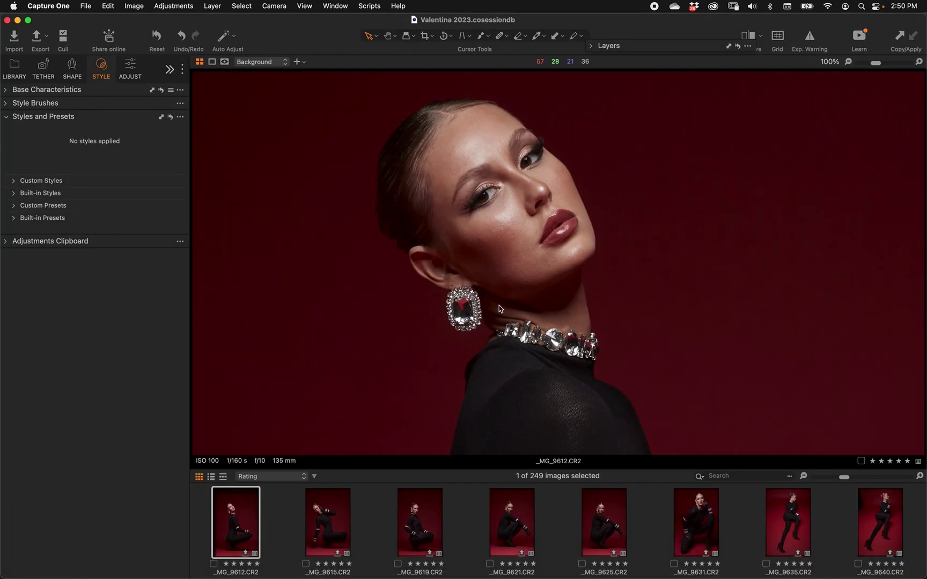